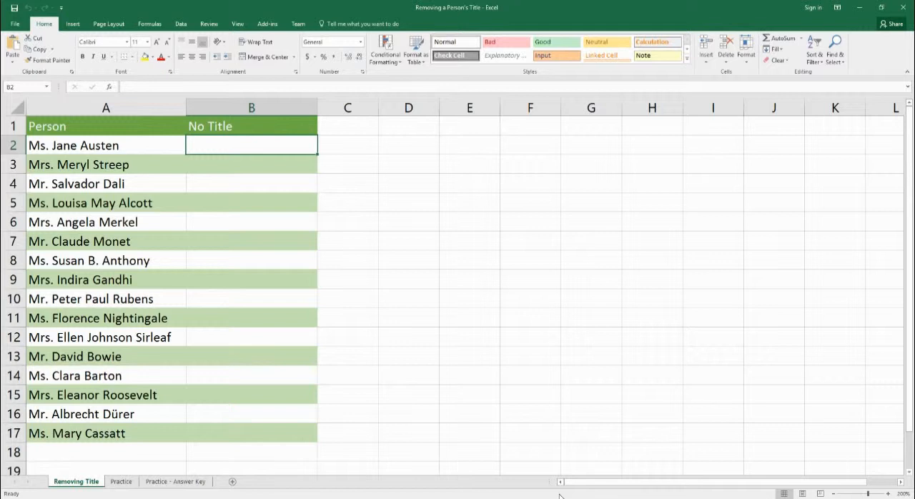
- Begin an OR formula in B2 whose first condition is LEFT(A2,2)="Mr"
{"action": "type", "text": "=or"}
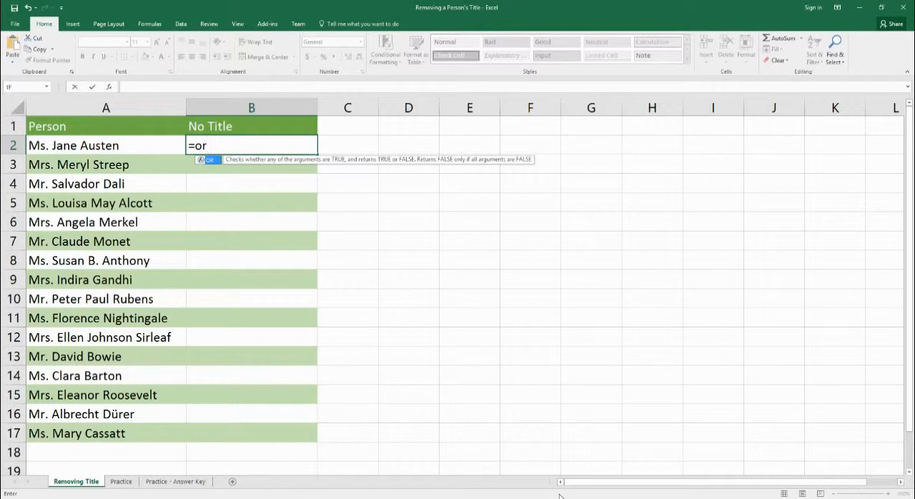
{"action": "type", "text": "("}
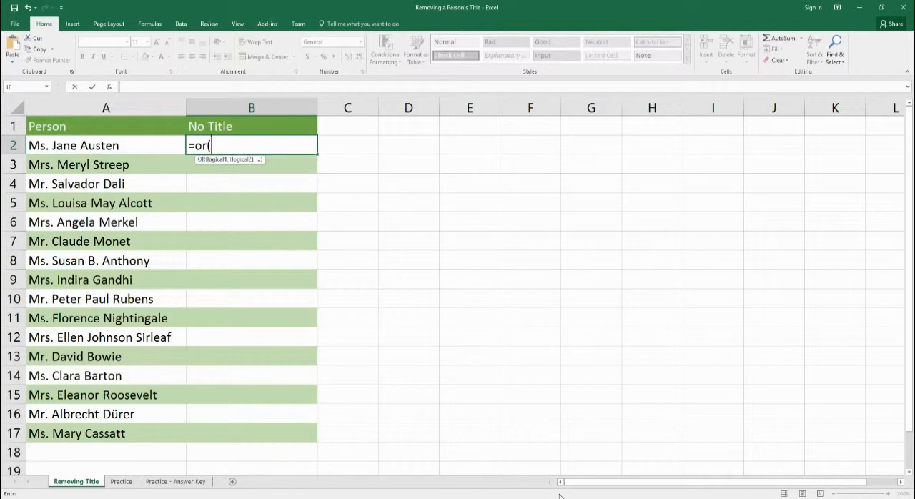
{"action": "type", "text": "lef"}
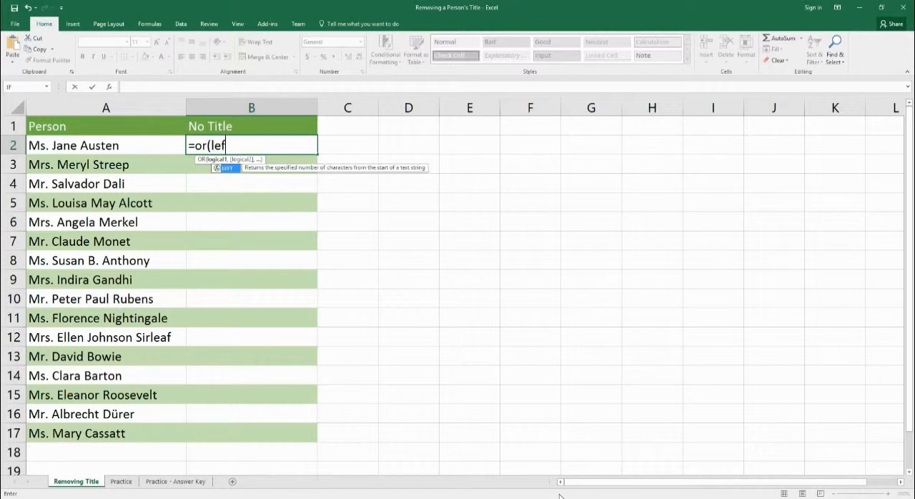
{"action": "type", "text": "t("}
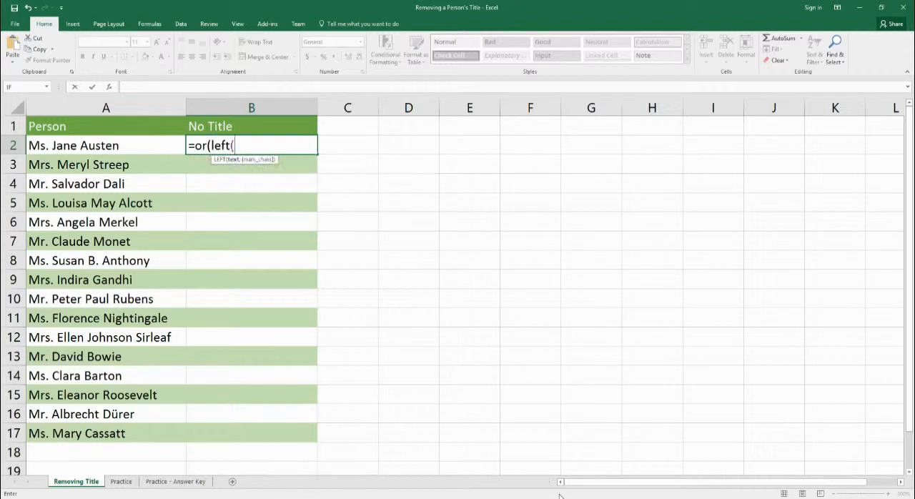
{"action": "type", "text": "a2,"}
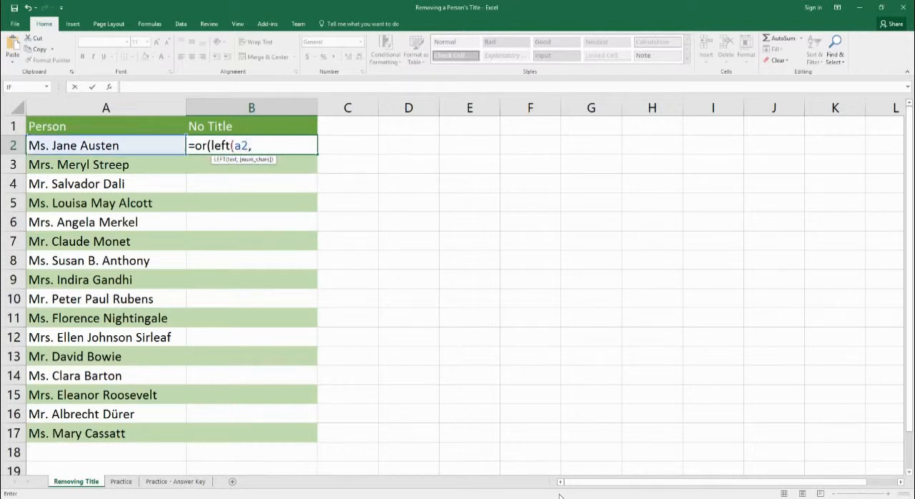
{"action": "type", "text": "2)=\"Mr\","}
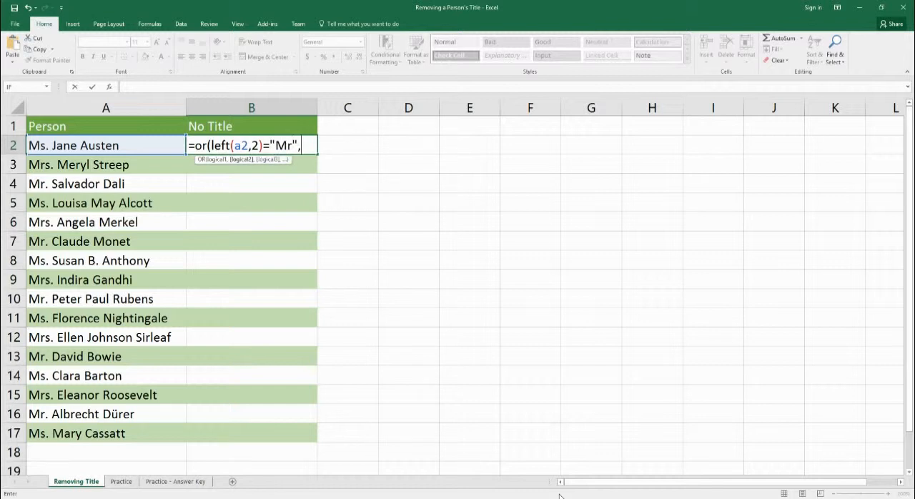
{"action": "type", "text": "left("}
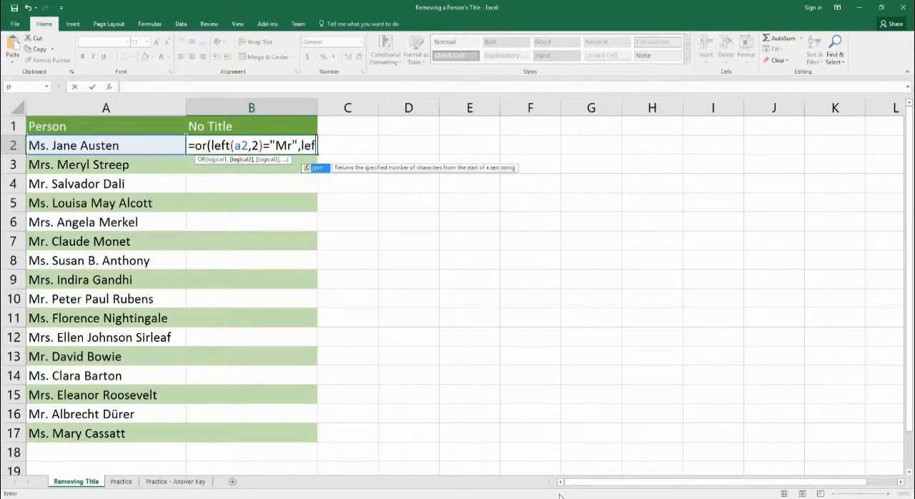
{"action": "type", "text": "a2"}
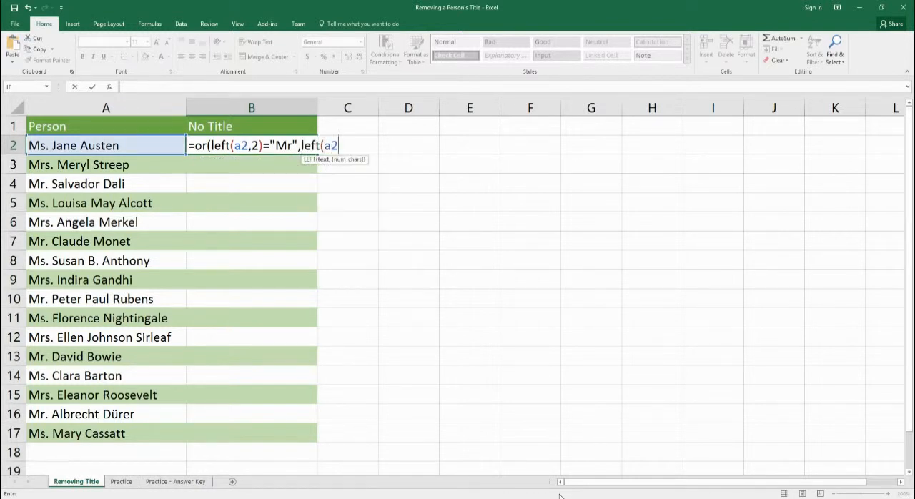
{"action": "type", "text": ",3"}
{"action": "type", "text": ")"}
{"action": "type", "text": "=\""}
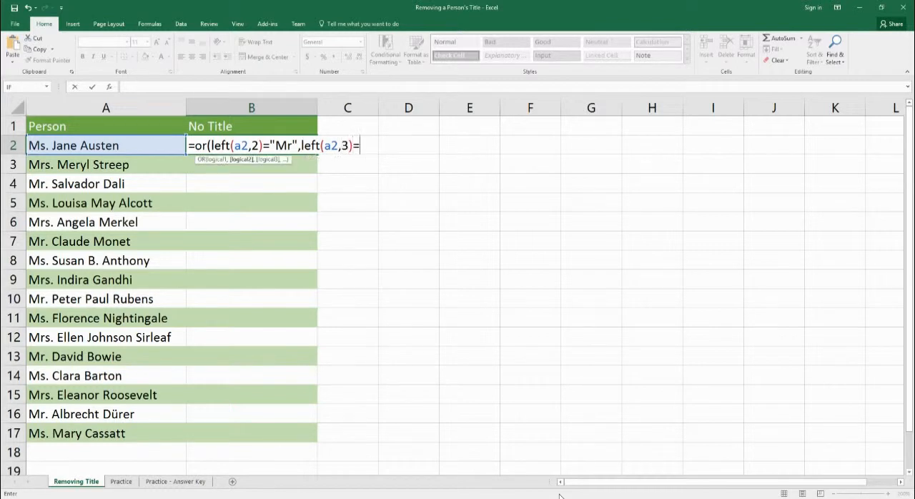
{"action": "type", "text": "Mrs\","}
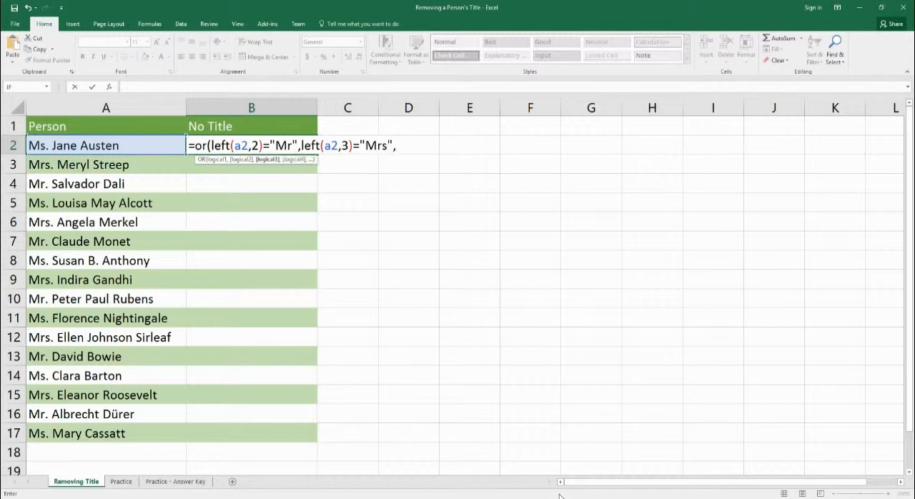
{"action": "type", "text": "left("}
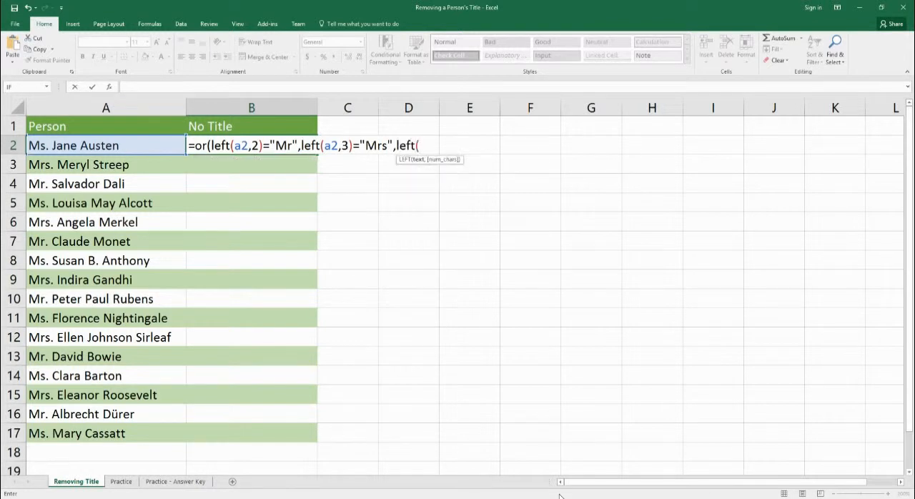
{"action": "type", "text": "a2,"}
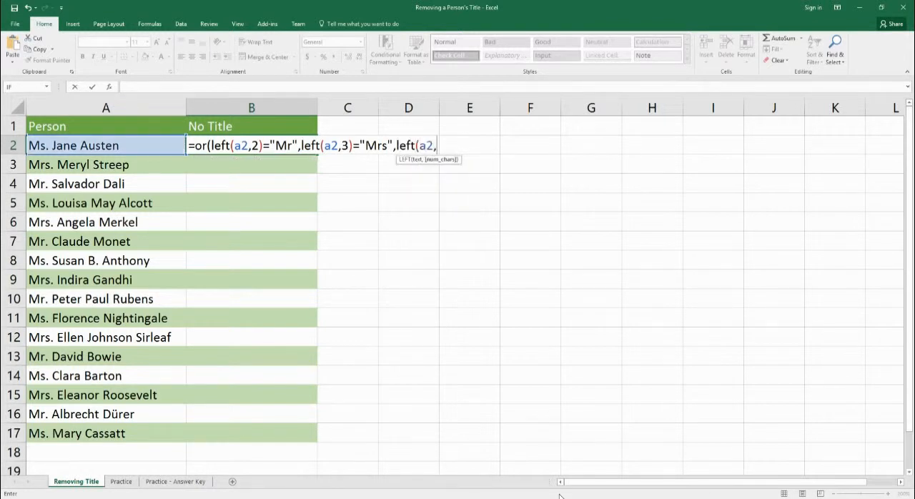
{"action": "type", "text": "2)=\"Ms\")"}
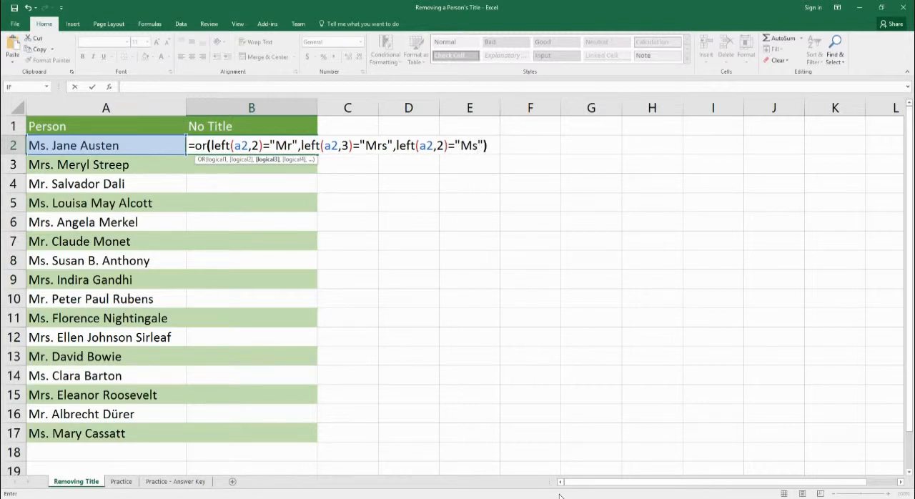
- Add LEFT(A2,2)="Ms" as the third condition, close the OR function and enter the formula in B2
{"action": "key", "text": "Return"}
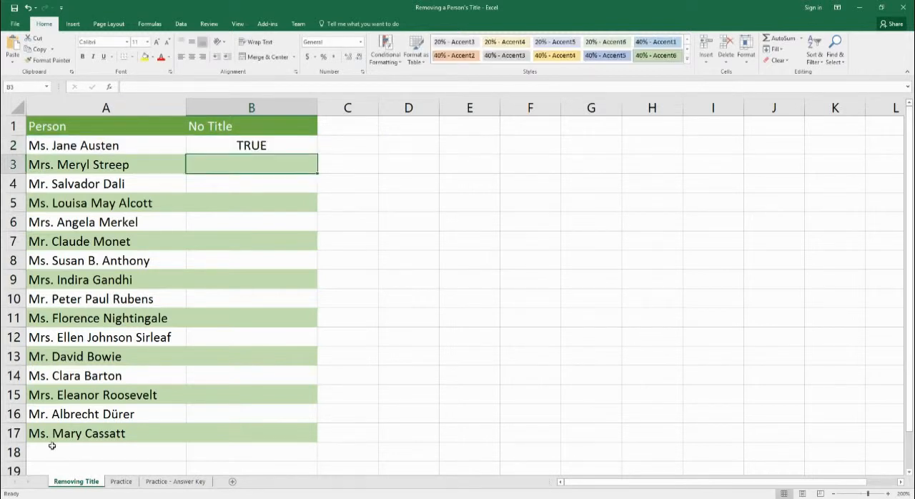
- Check the OR formula in B2 and fill it down through B17
{"action": "left_click", "coordinate": [252, 145]}
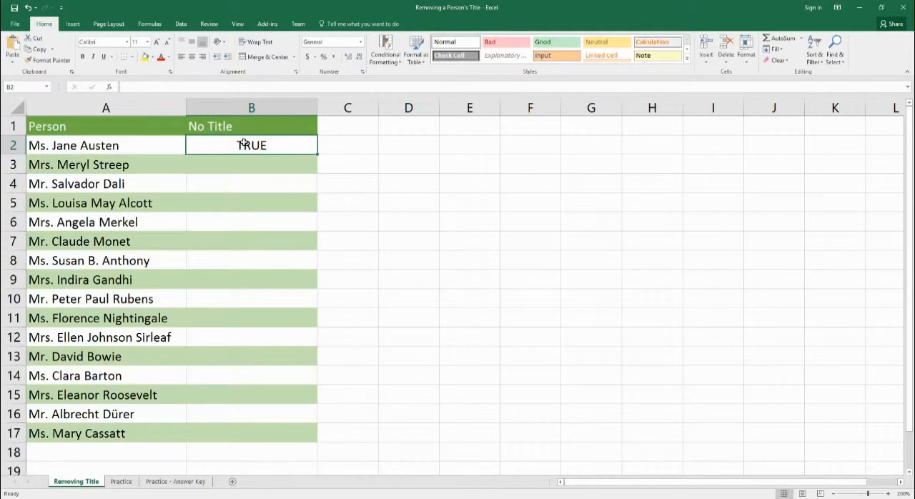
{"action": "double_click", "coordinate": [263, 150]}
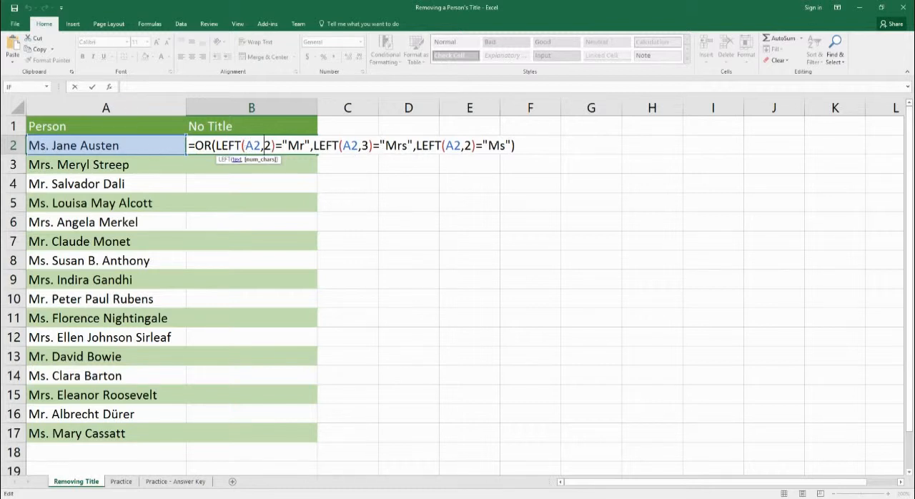
{"action": "key", "text": "ctrl+Return"}
{"action": "left_click_drag", "start_coordinate": [318, 155], "coordinate": [309, 436]}
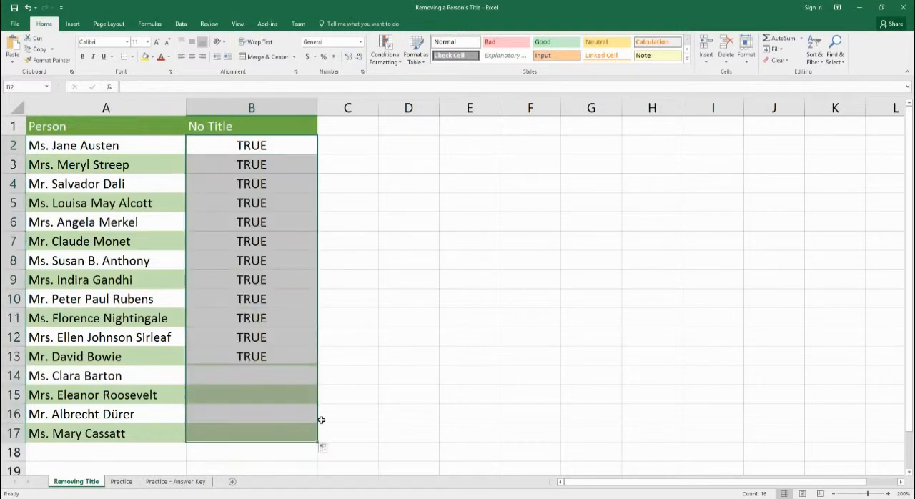
- Remove the title "Mr." from the name in A7 to test the OR formula
{"action": "double_click", "coordinate": [49, 243]}
{"action": "key", "text": "BackSpace"}
{"action": "key", "text": "BackSpace"}
{"action": "key", "text": "BackSpace"}
{"action": "key", "text": "BackSpace"}
{"action": "key", "text": "Return"}
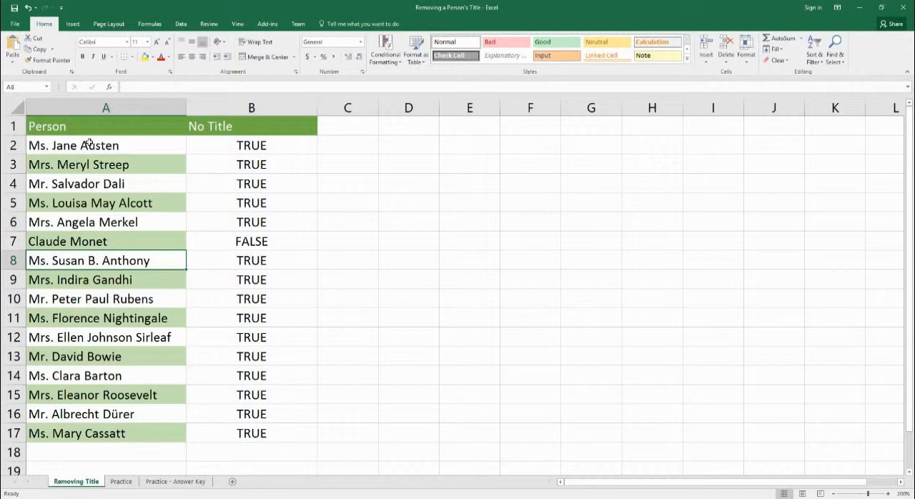
- Undo the title removal in A7 and the formula fill in B3:B17
{"action": "key", "text": "ctrl+z"}
{"action": "key", "text": "ctrl+z"}
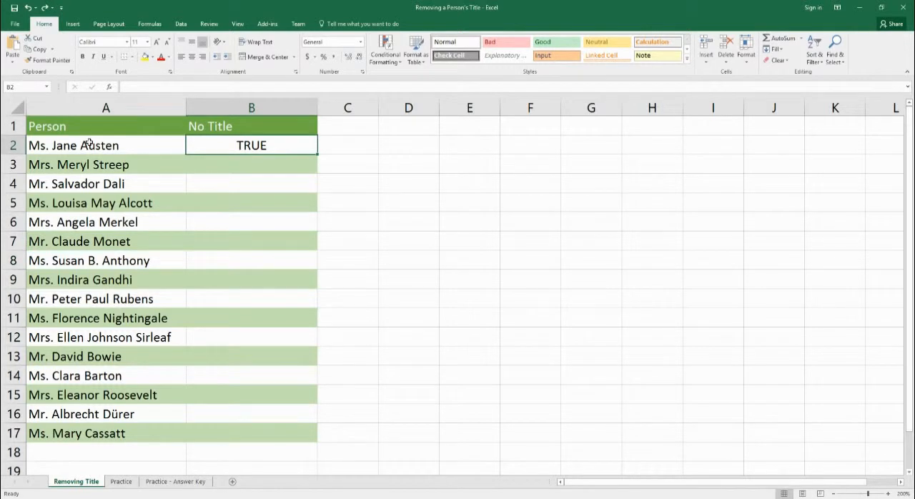
- Wrap the OR formula in B2 in an IF function, using it as the logical test
{"action": "double_click", "coordinate": [284, 148]}
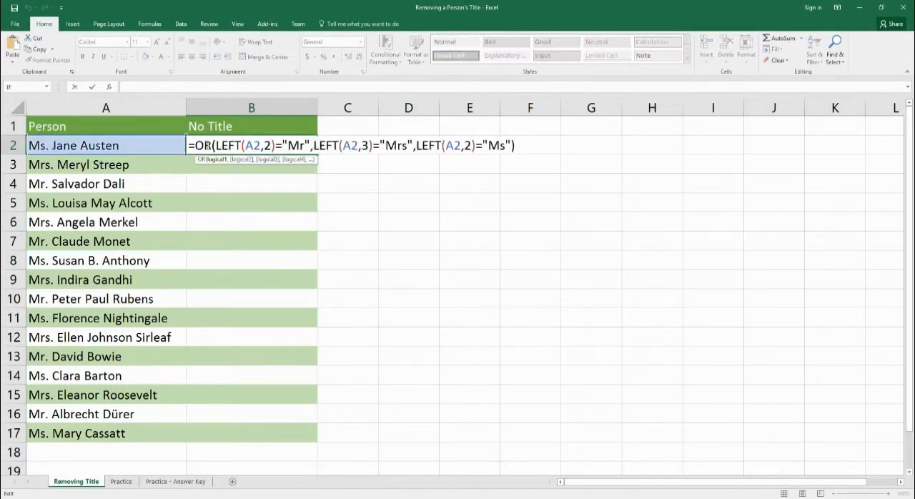
{"action": "left_click", "coordinate": [196, 146]}
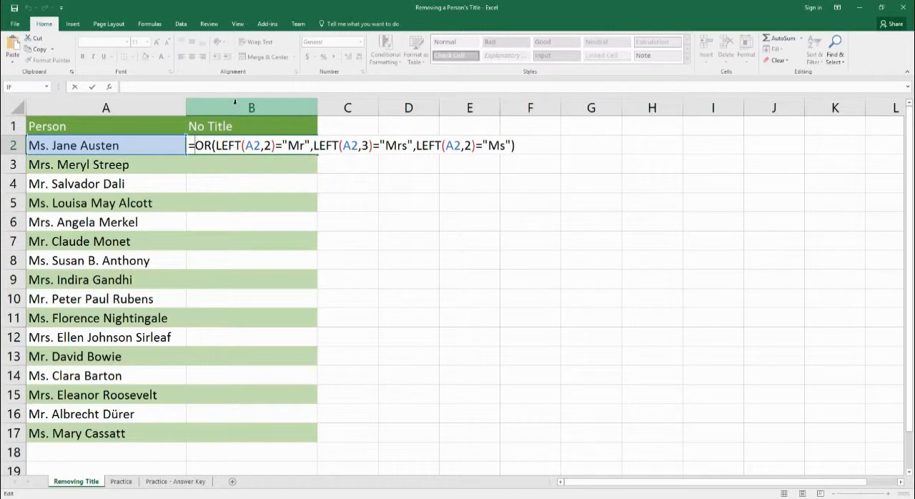
{"action": "type", "text": "if"}
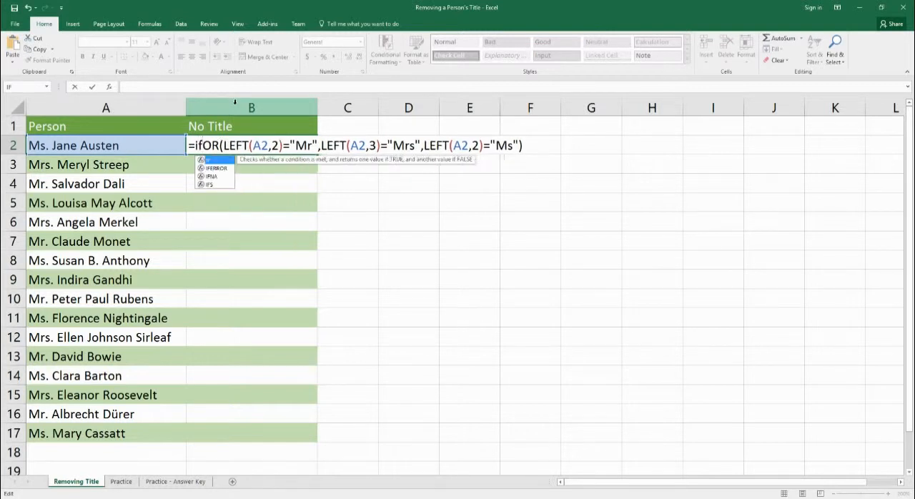
{"action": "type", "text": "("}
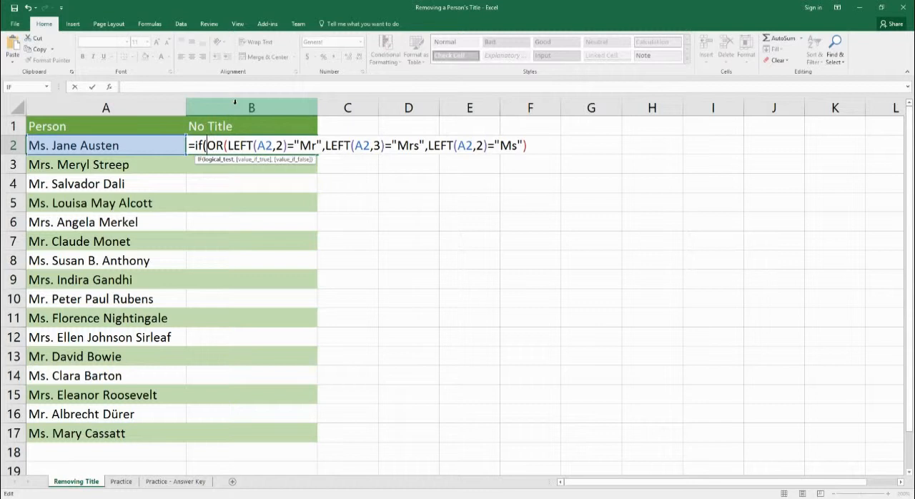
{"action": "key", "text": "End"}
{"action": "type", "text": ","}
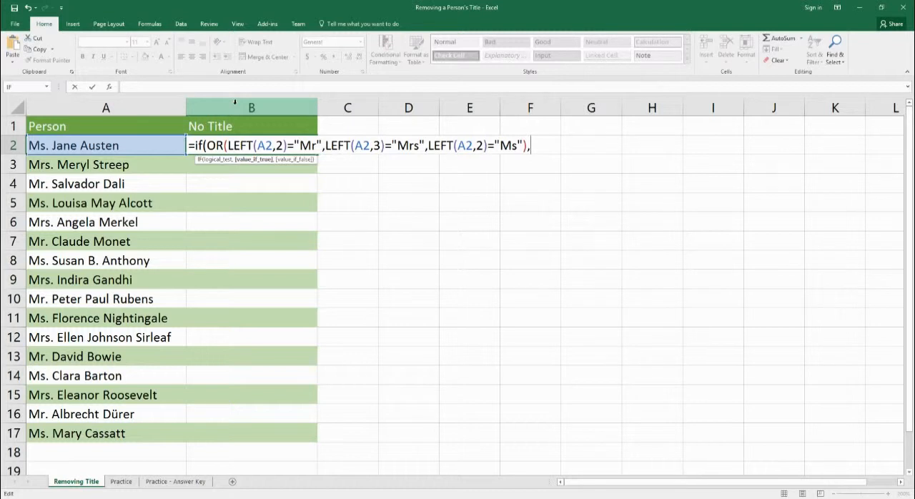
- Enter RIGHT(A2,LEN(A2)-FIND(" ",A2)) as the value if true of the IF formula in B2
{"action": "type", "text": "right"}
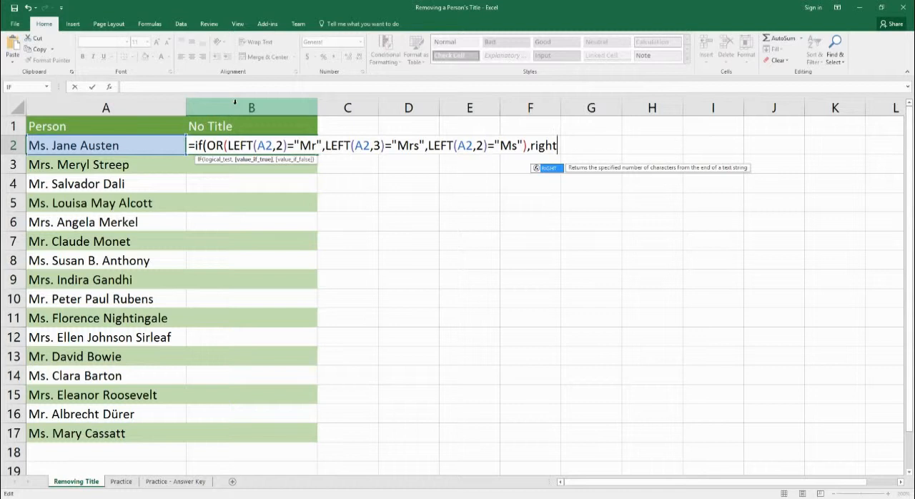
{"action": "type", "text": "(a2,"}
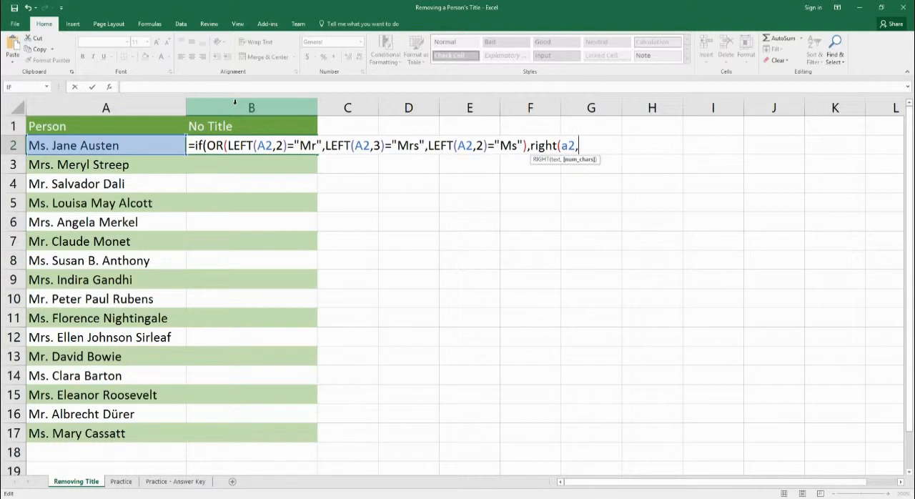
{"action": "type", "text": "len(a2"}
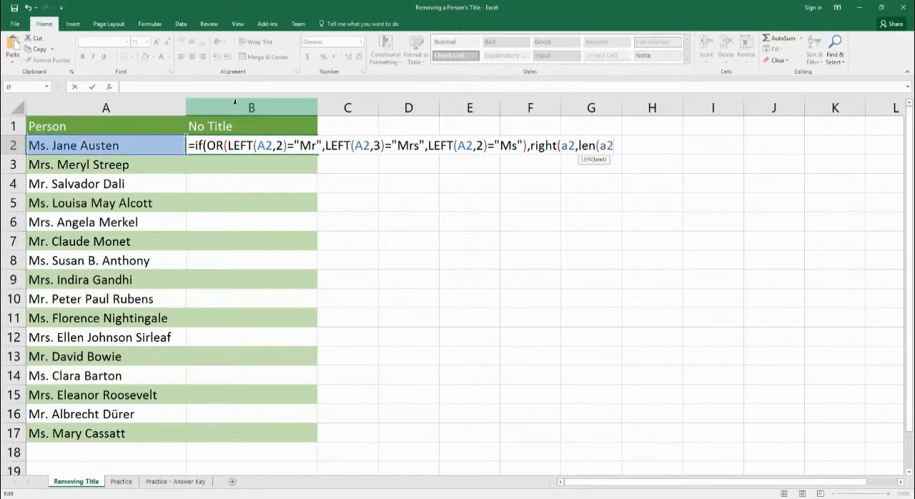
{"action": "type", "text": ")-"}
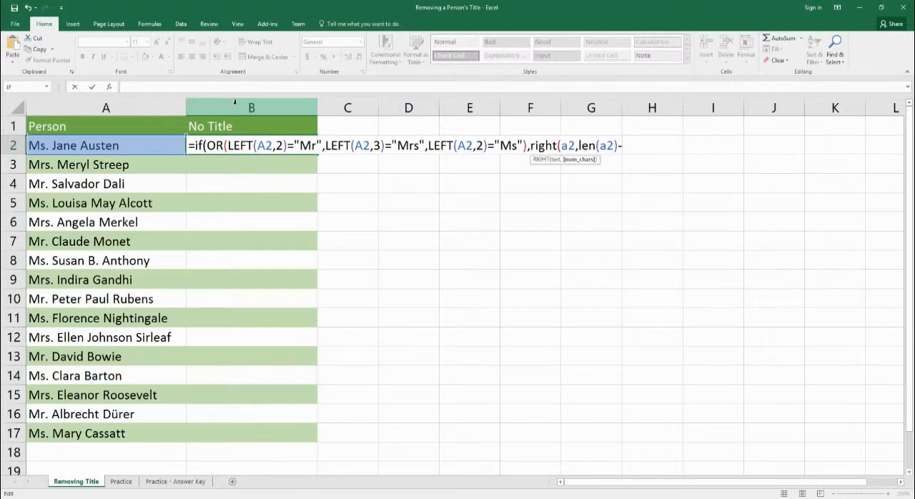
{"action": "type", "text": "find"}
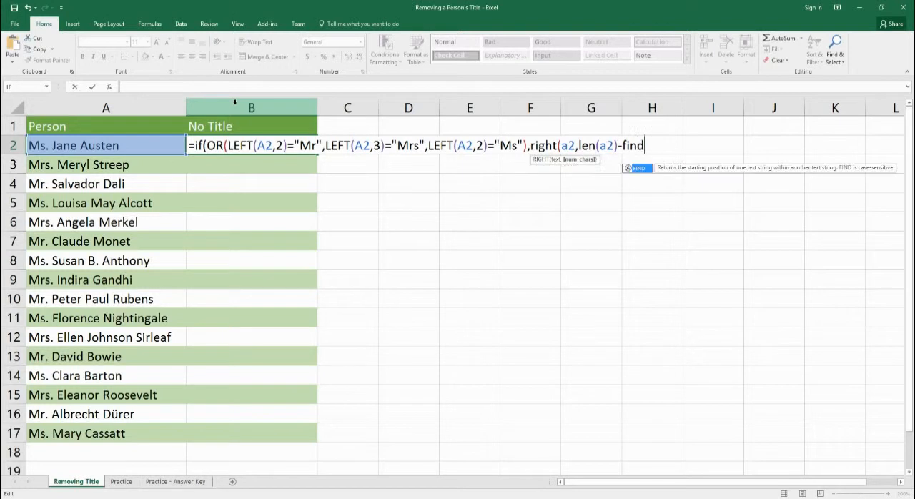
{"action": "type", "text": "(\" \",a"}
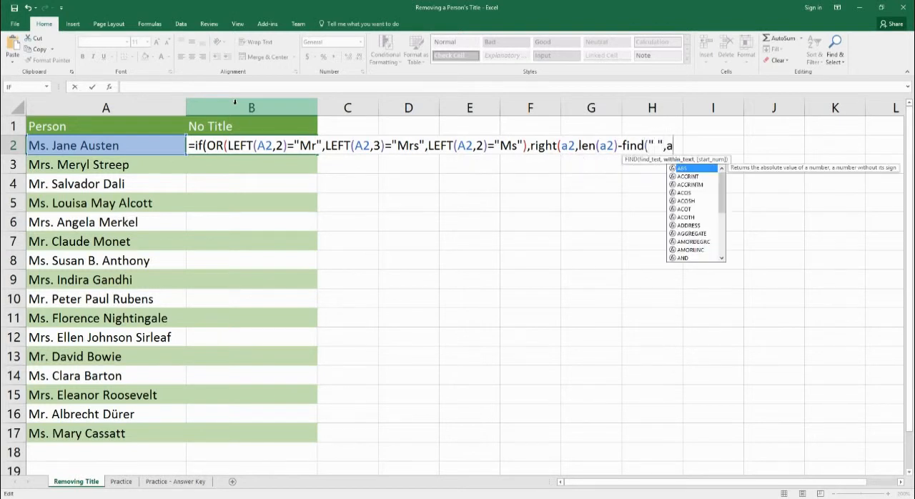
{"action": "type", "text": "2)"}
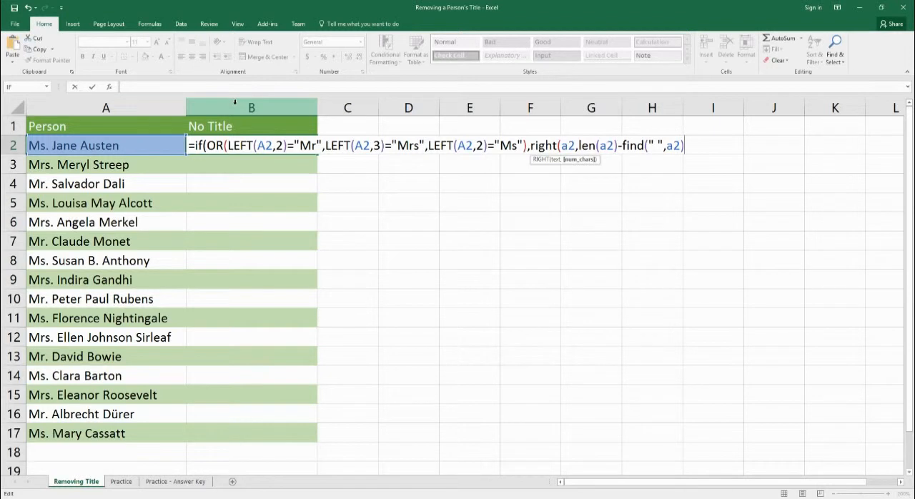
{"action": "type", "text": "),"}
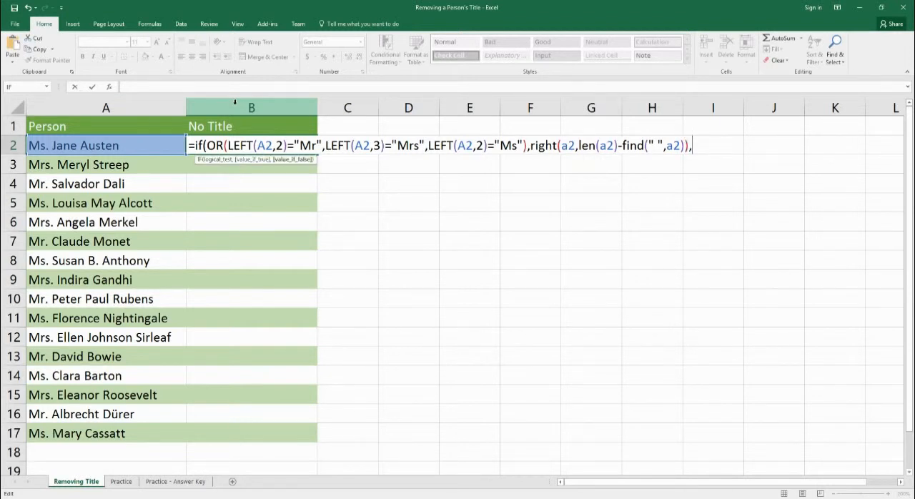
{"action": "type", "text": "a2)"}
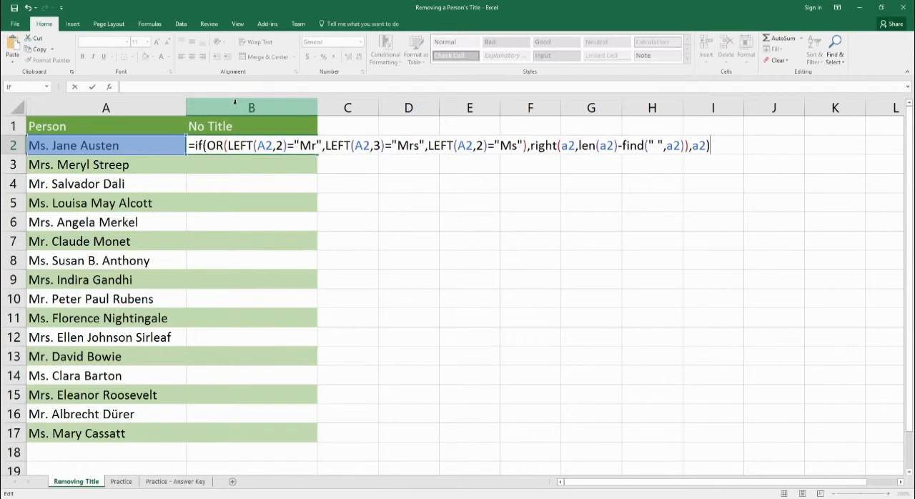
- Set A2 as the value if false, close the IF function and enter the formula in B2
{"action": "key", "text": "Return"}
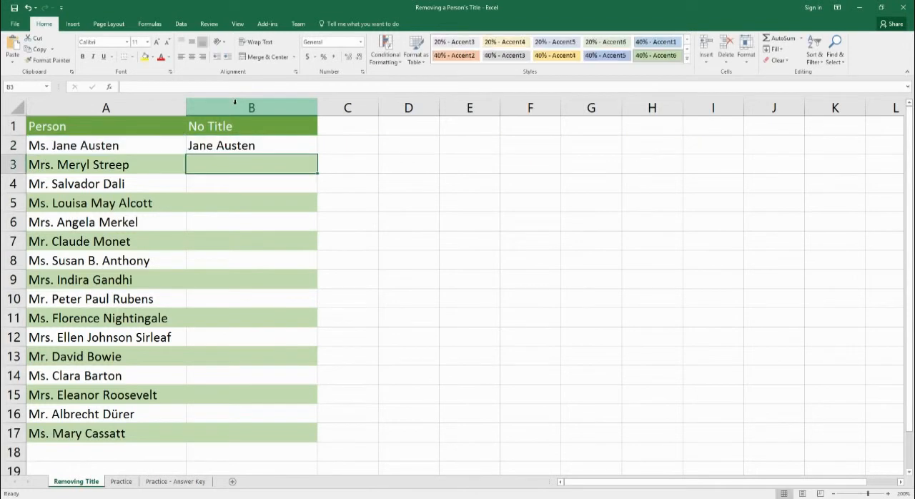
- Fill the IF formula from B2 down through B17
{"action": "left_click", "coordinate": [216, 149]}
{"action": "left_click_drag", "start_coordinate": [317, 157], "coordinate": [289, 442]}
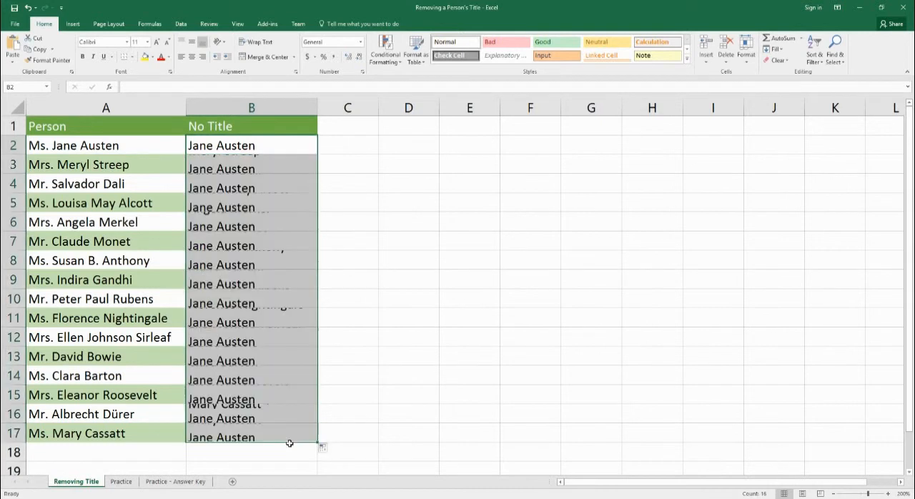
- Set the fill in B2:B17 to exclude formatting so the column keeps its banded row shading
{"action": "left_click", "coordinate": [323, 447]}
{"action": "left_click", "coordinate": [331, 423]}
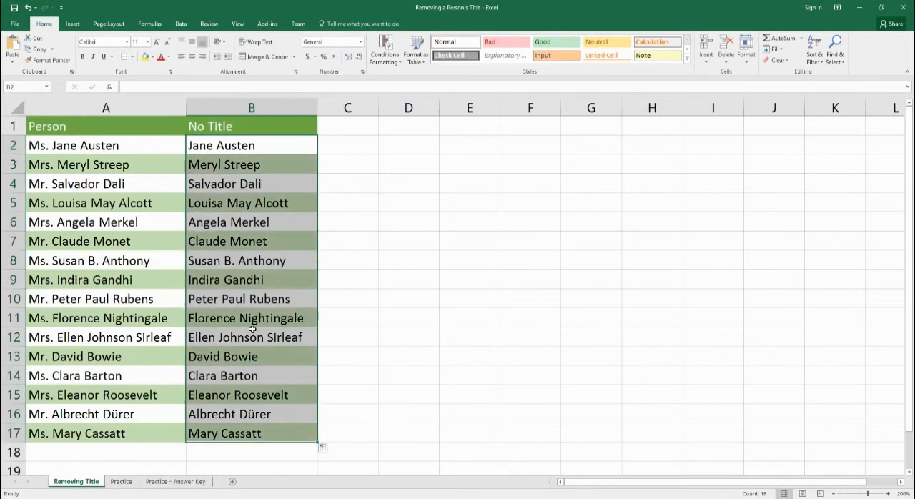
- Remove the title "Ms." from the name in A8 to test the formula on a name without a title
{"action": "left_click", "coordinate": [48, 263]}
{"action": "double_click", "coordinate": [50, 263]}
{"action": "key", "text": "BackSpace"}
{"action": "key", "text": "BackSpace"}
{"action": "key", "text": "BackSpace"}
{"action": "key", "text": "BackSpace"}
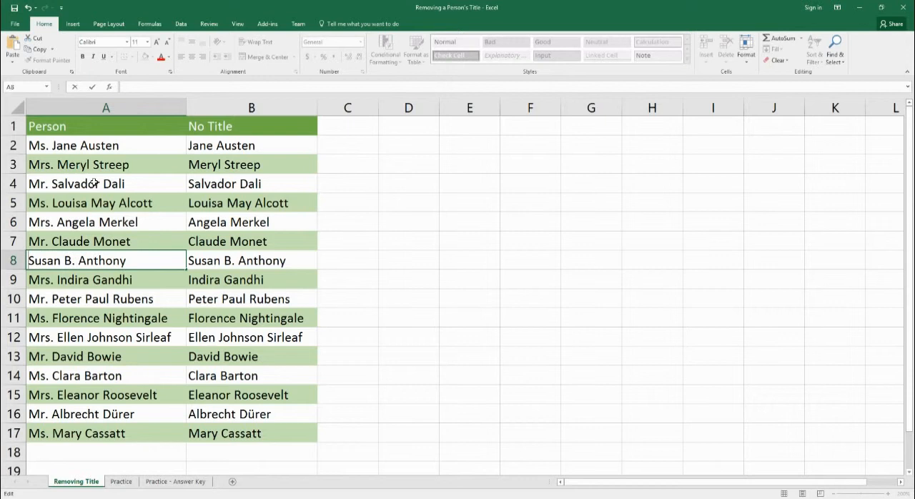
{"action": "key", "text": "End"}
{"action": "key", "text": "Return"}
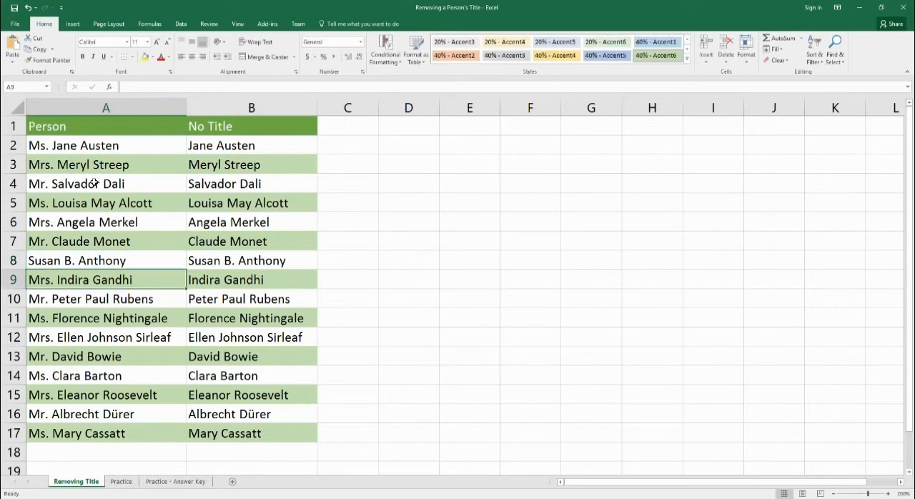
- Put the title "Ms." back in front of the name in A8
{"action": "left_click", "coordinate": [46, 265]}
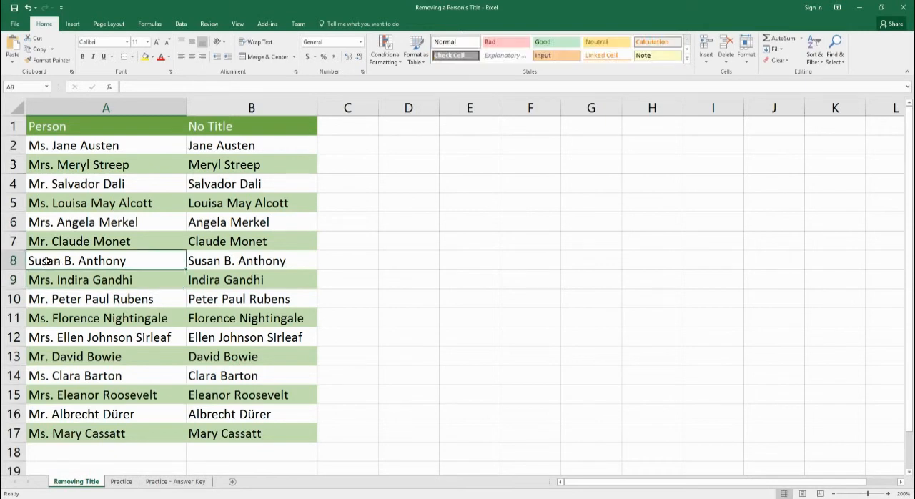
{"action": "double_click", "coordinate": [29, 264]}
{"action": "type", "text": "Mr"}
{"action": "key", "text": "BackSpace"}
{"action": "type", "text": "s."}
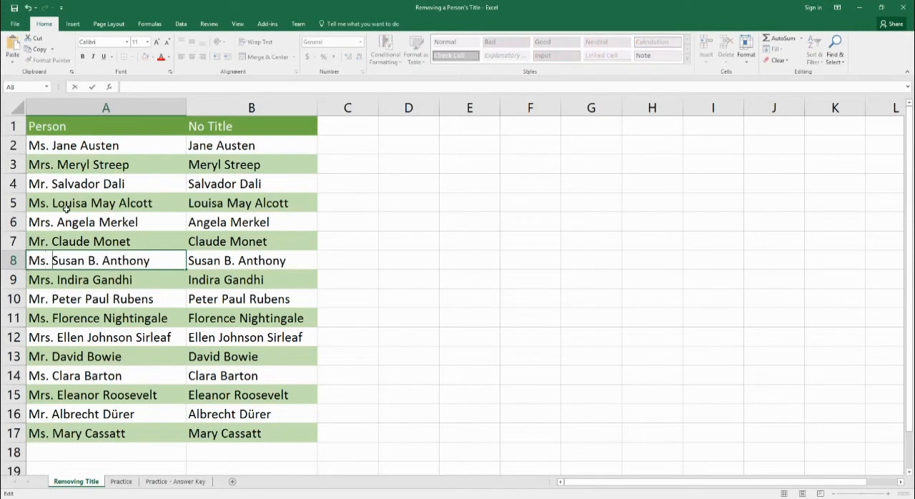
{"action": "key", "text": "Return"}
{"action": "key", "text": "Up"}
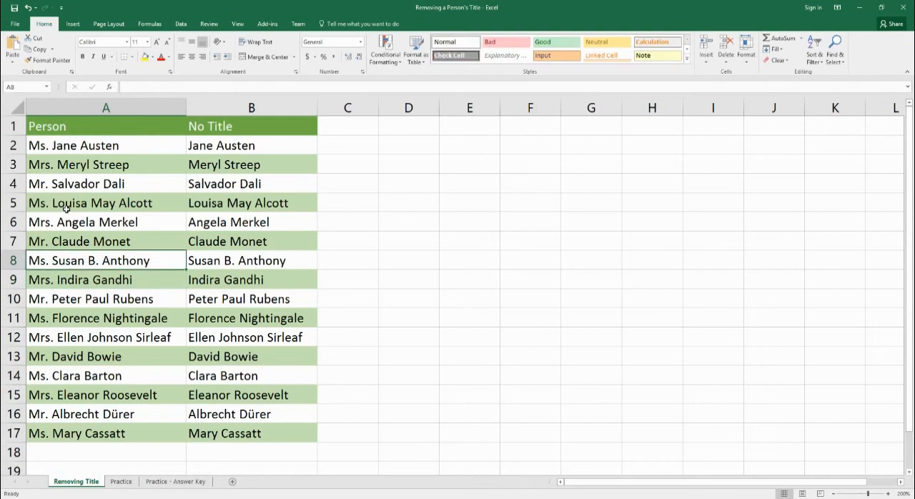
- Delete the period after "Ms" in A8 to test the formula on a title without punctuation
{"action": "double_click", "coordinate": [45, 265]}
{"action": "key", "text": "BackSpace"}
{"action": "key", "text": "Return"}
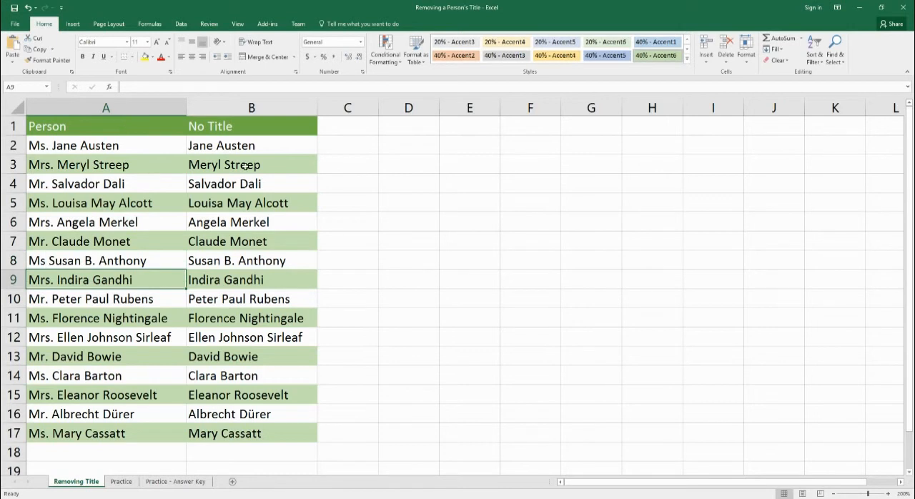
- Restore the period after "Ms" in A8 and commit the entry
{"action": "double_click", "coordinate": [45, 264]}
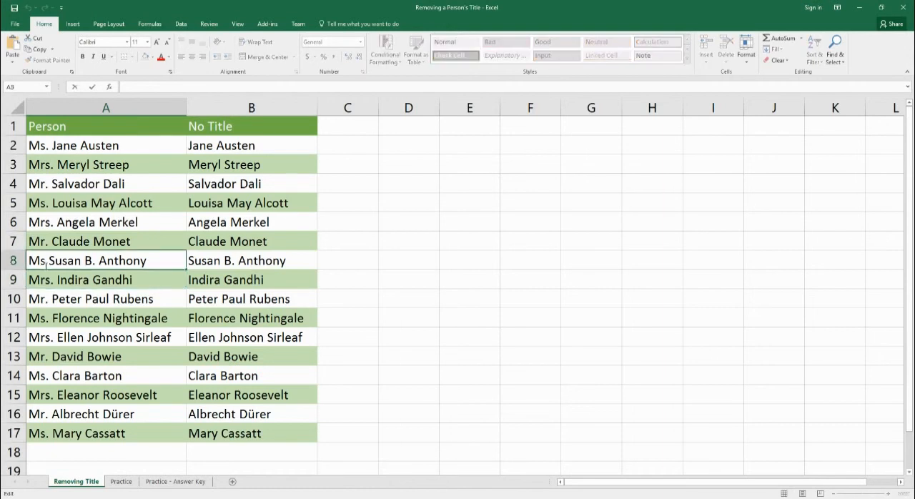
{"action": "left_click_drag", "start_coordinate": [46, 263], "coordinate": [28, 264]}
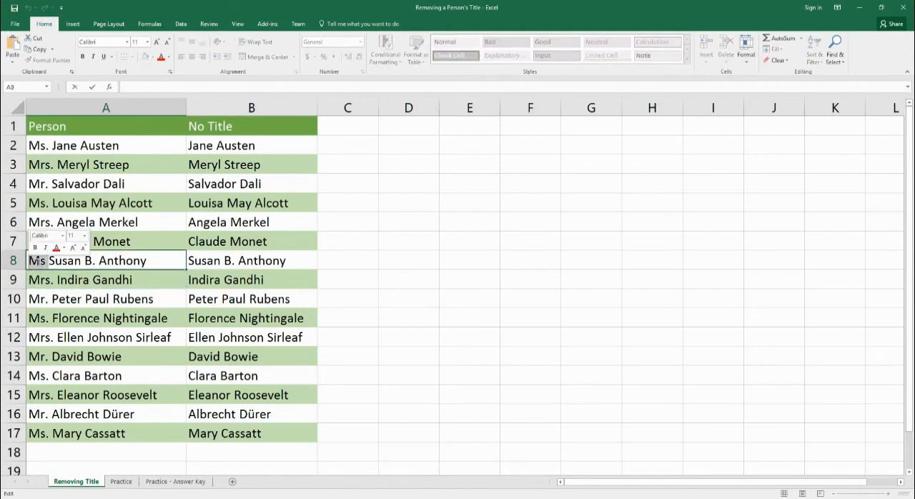
{"action": "key", "text": "Right"}
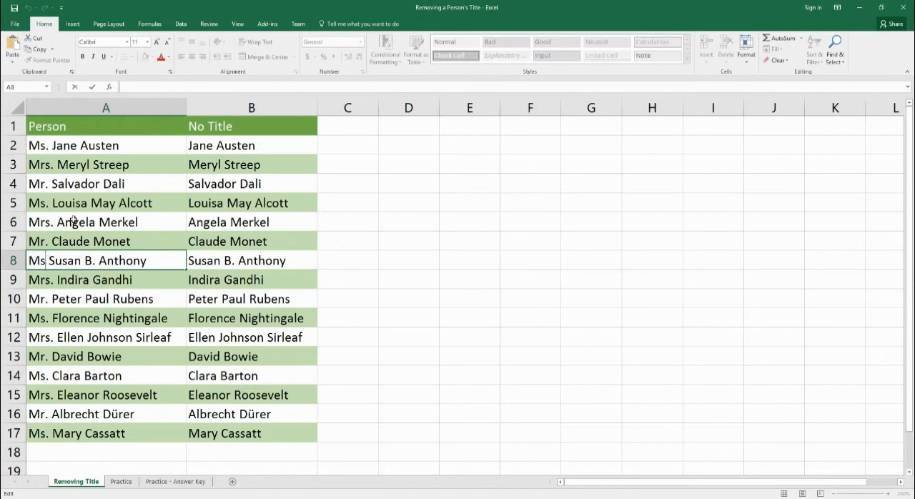
{"action": "type", "text": "."}
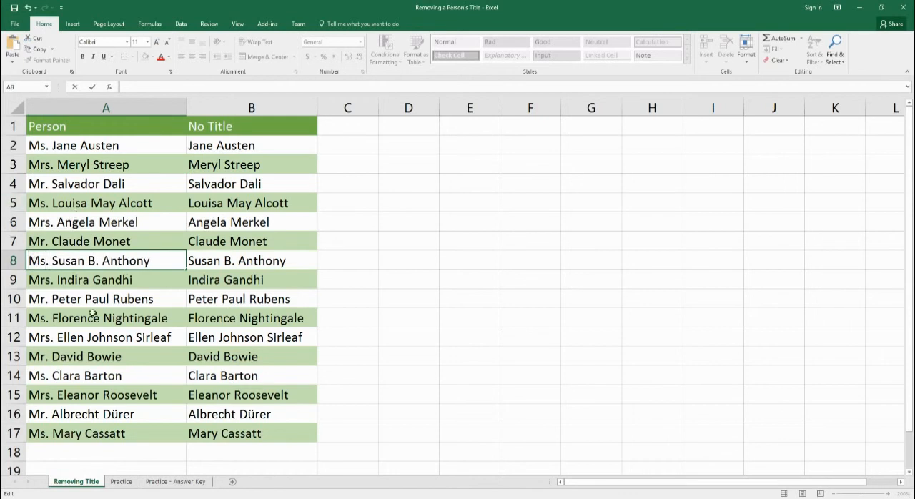
{"action": "left_click", "coordinate": [93, 313]}
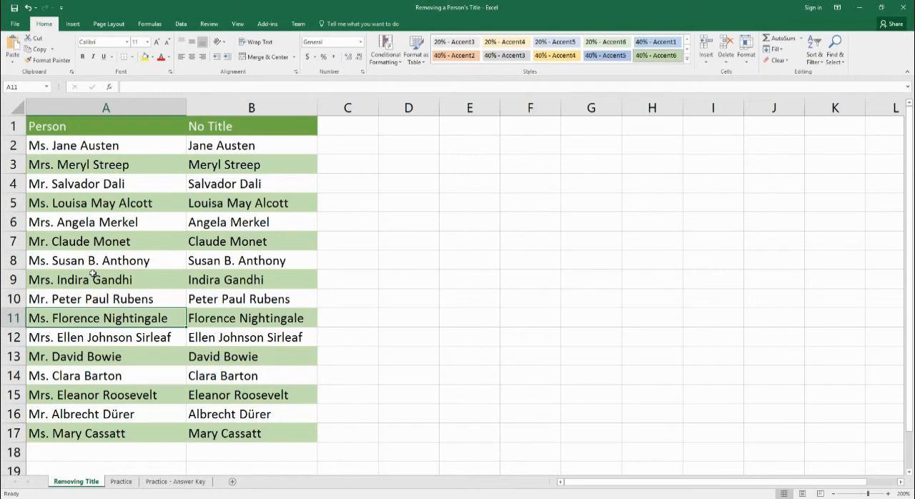
- Switch to the Practice sheet with the Clue Character list
{"action": "left_click", "coordinate": [122, 481]}
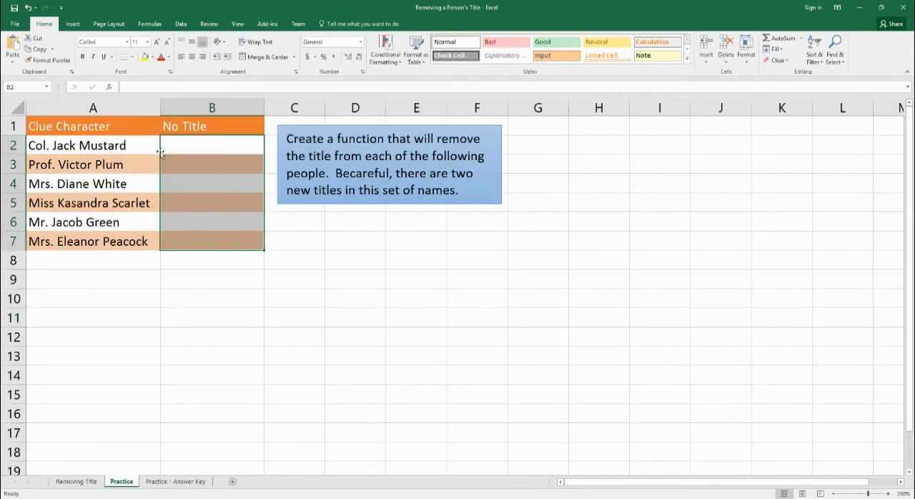